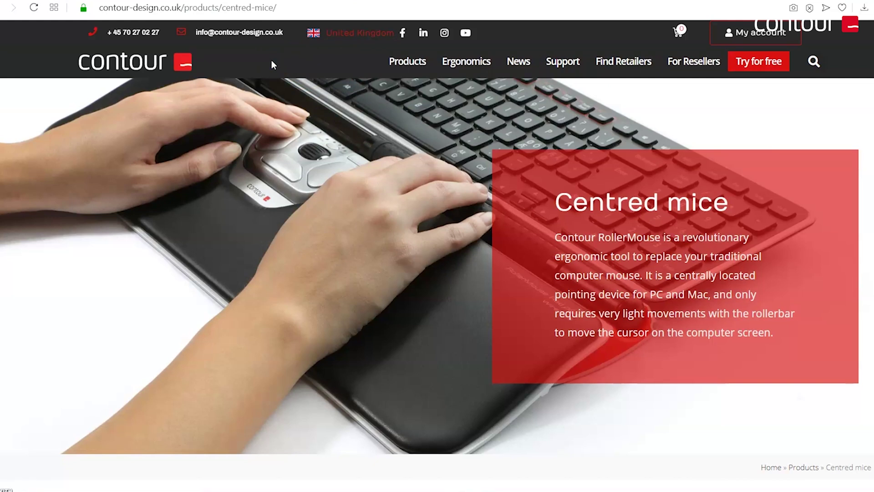
# Switch to the German Contour Design site and go to its Support page
pyautogui.moveTo(367, 37)
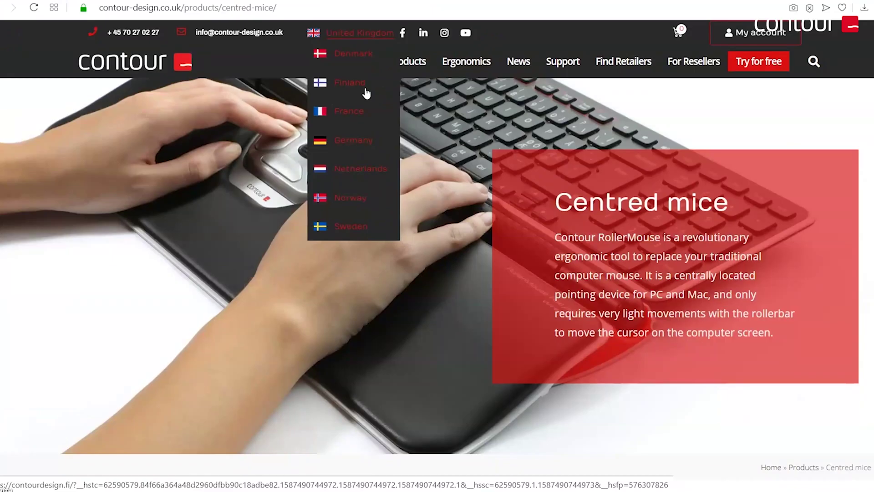
pyautogui.click(358, 155)
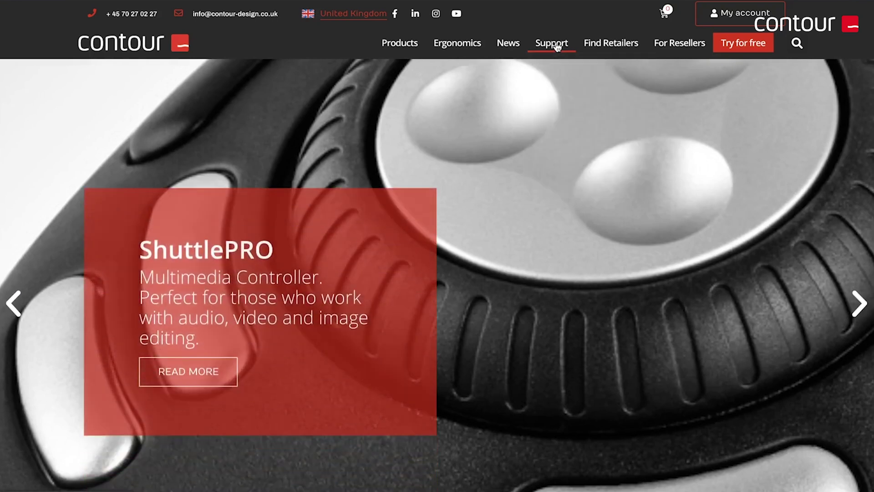
pyautogui.click(557, 47)
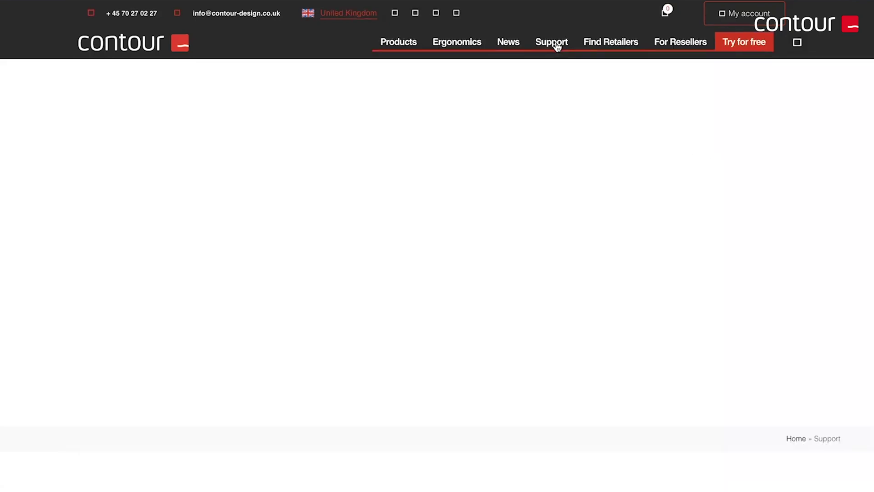
# Open the Drivers section and bring up the Contour Shuttle driver downloads
pyautogui.scroll(-7, 597, 354)
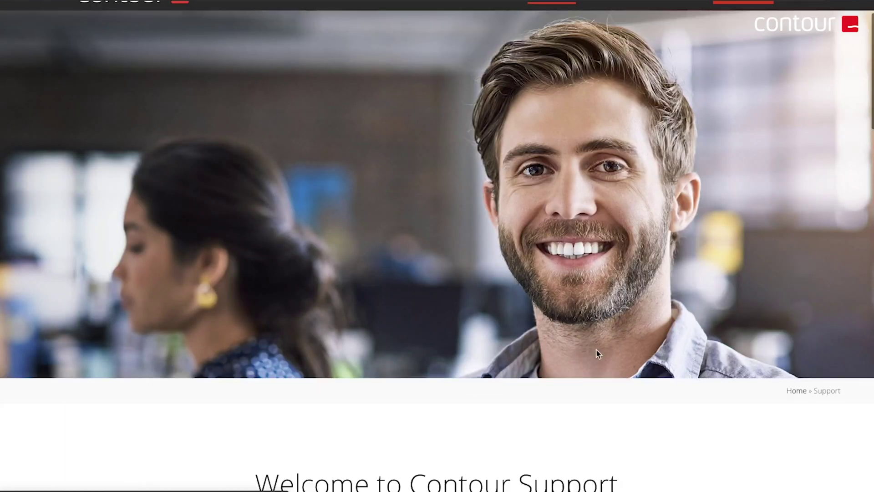
pyautogui.scroll(-3, 598, 354)
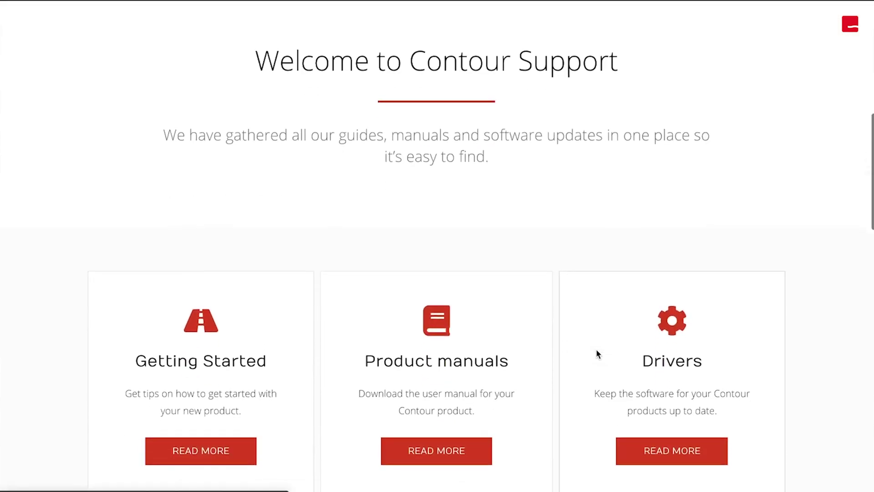
pyautogui.scroll(-3, 597, 354)
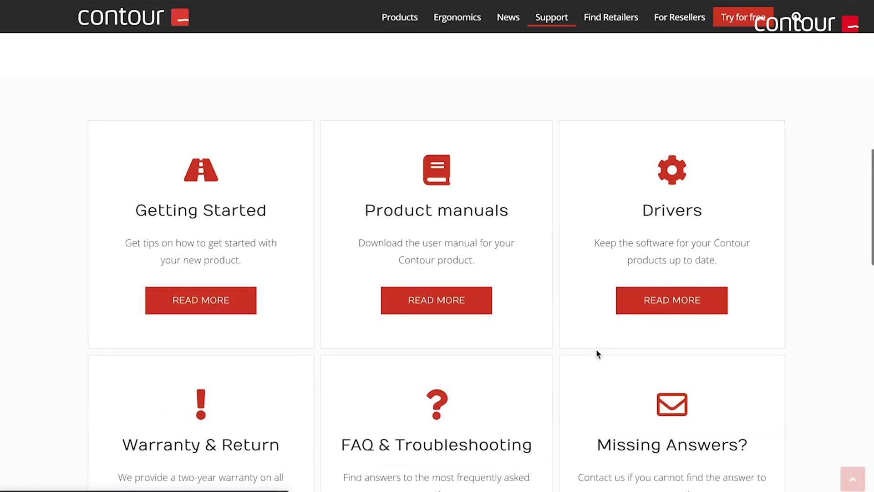
pyautogui.click(676, 301)
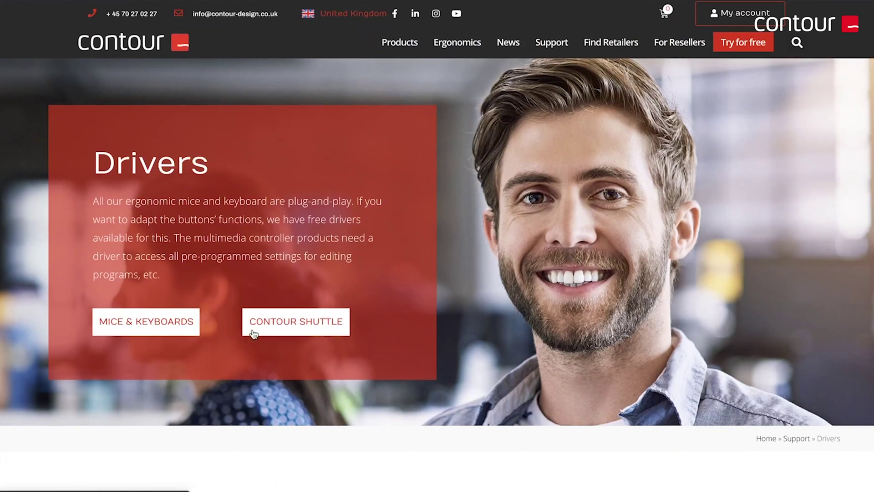
pyautogui.click(308, 335)
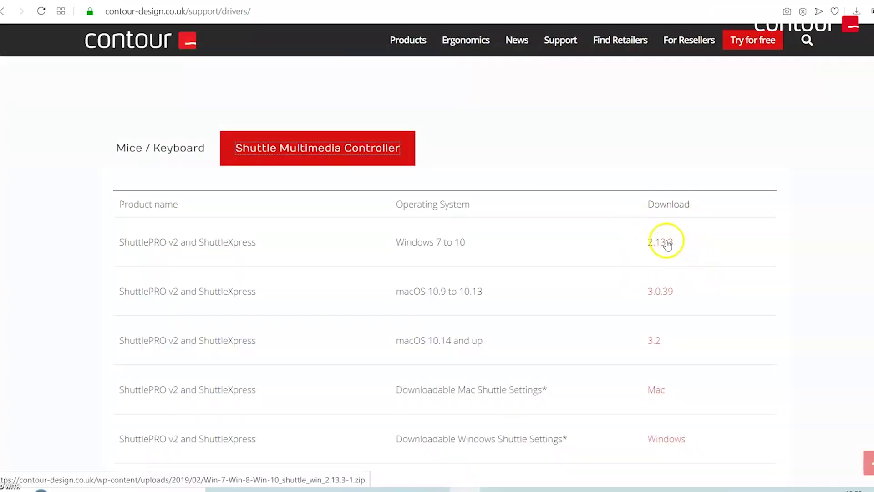
pyautogui.click(118, 246)
# Download the Windows 7 to 10 Shuttle driver 2.13.3 zip for ShuttlePRO v2 and ShuttleXpress
pyautogui.moveTo(118, 247); pyautogui.dragTo(260, 248)
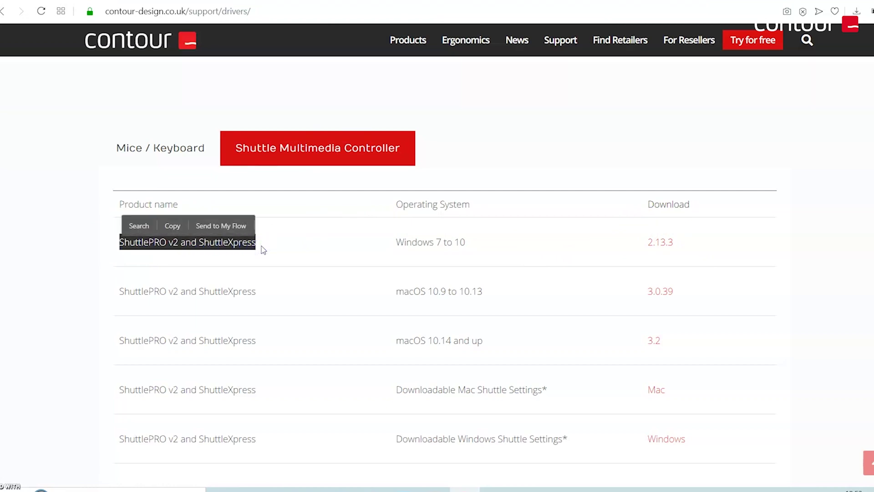
pyautogui.click(660, 243)
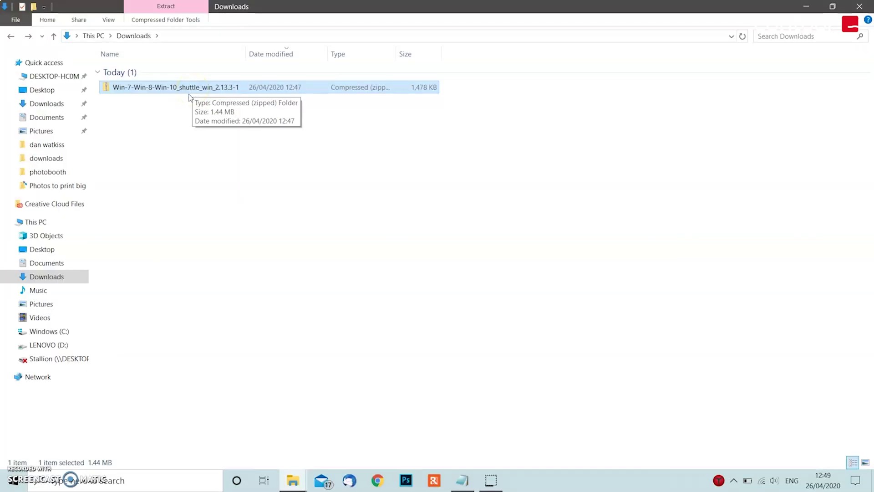
# Open the downloaded zip and run the cdi_shuttle_win_2.13.3 (1) installer
pyautogui.click(152, 92)
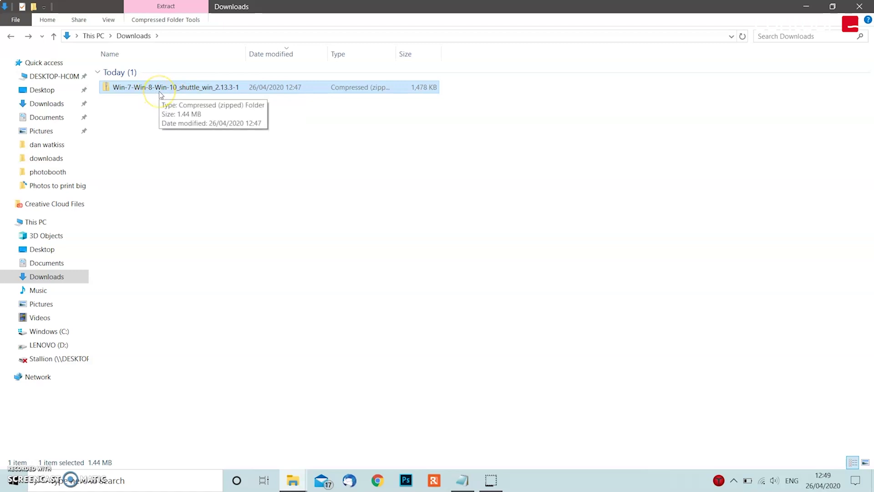
pyautogui.doubleClick(160, 94)
pyautogui.click(156, 75)
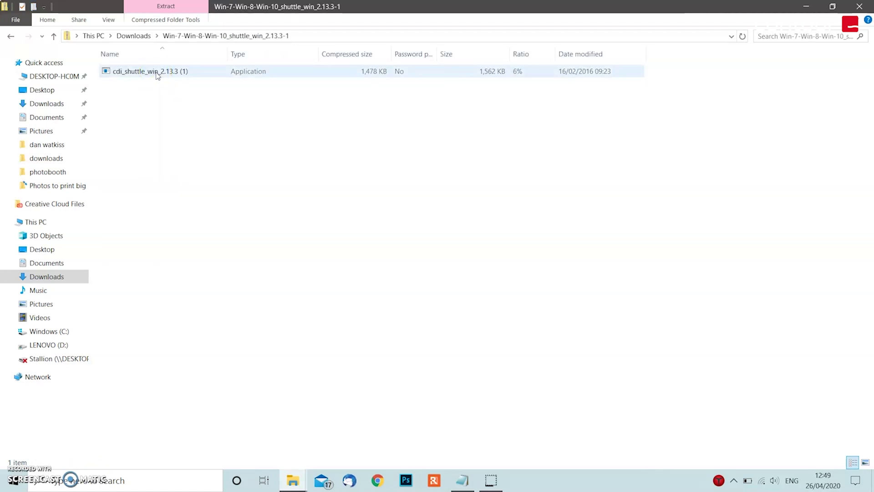
pyautogui.doubleClick(156, 75)
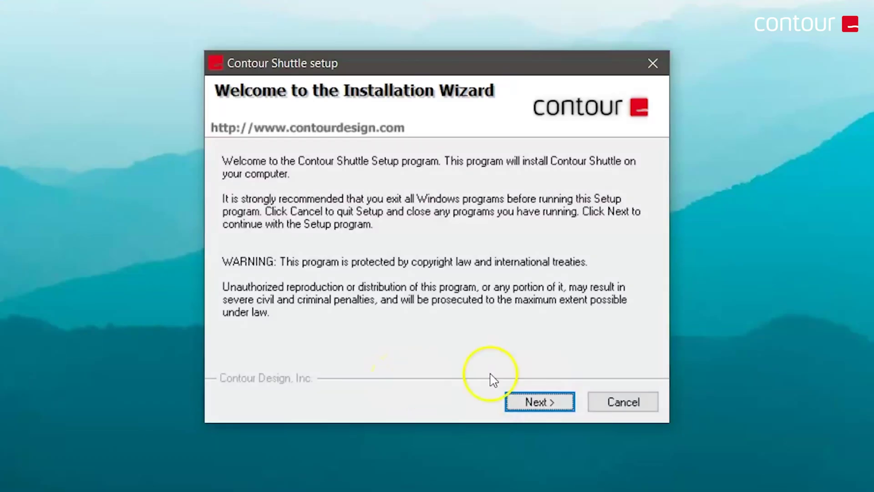
# Accept the license and install to C:\Program Files (x86)\Contour Shuttle, opening the Control Panel afterwards
pyautogui.click(544, 406)
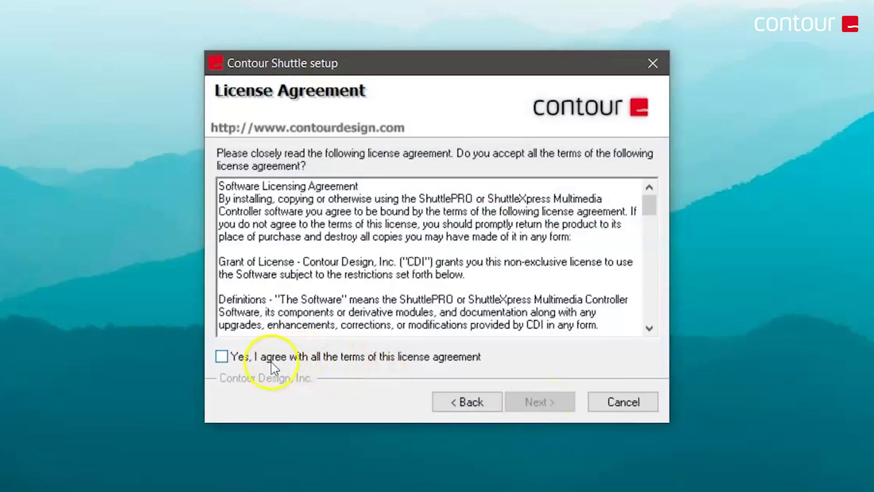
pyautogui.click(257, 361)
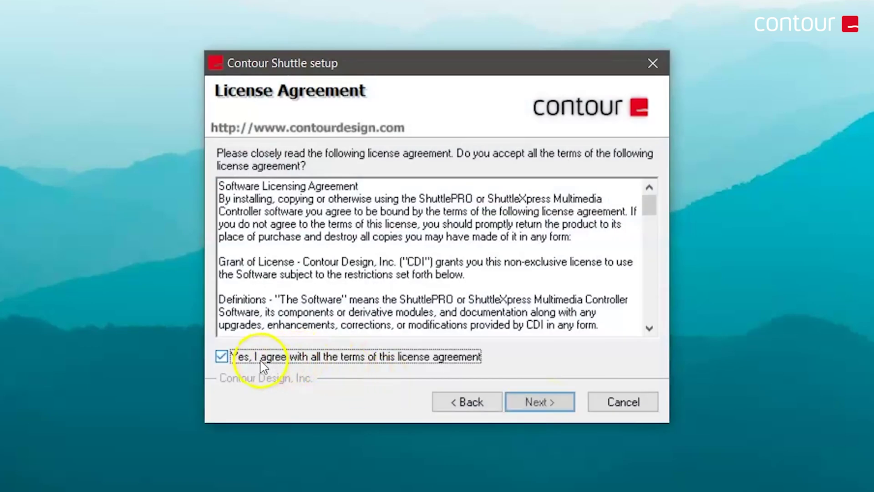
pyautogui.click(538, 409)
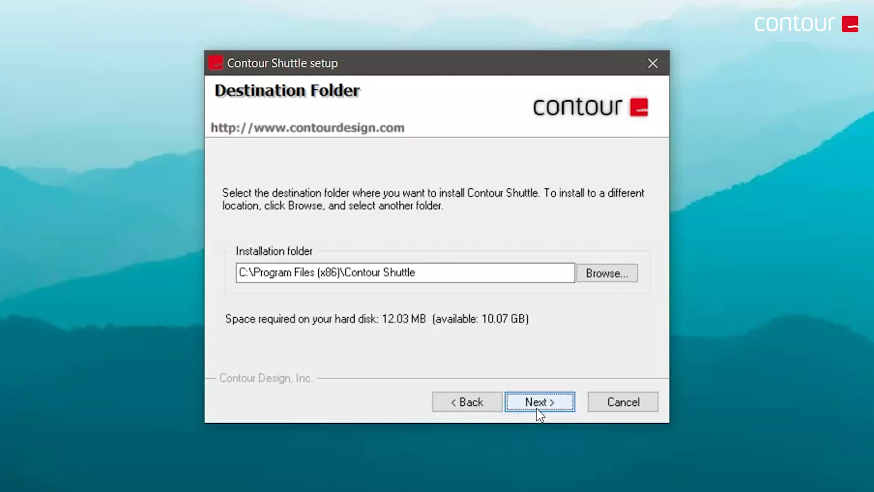
pyautogui.click(539, 403)
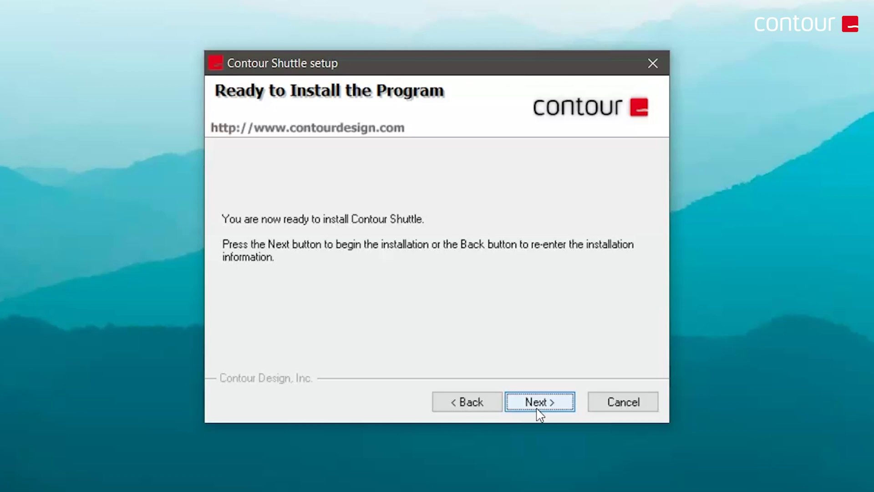
pyautogui.click(539, 402)
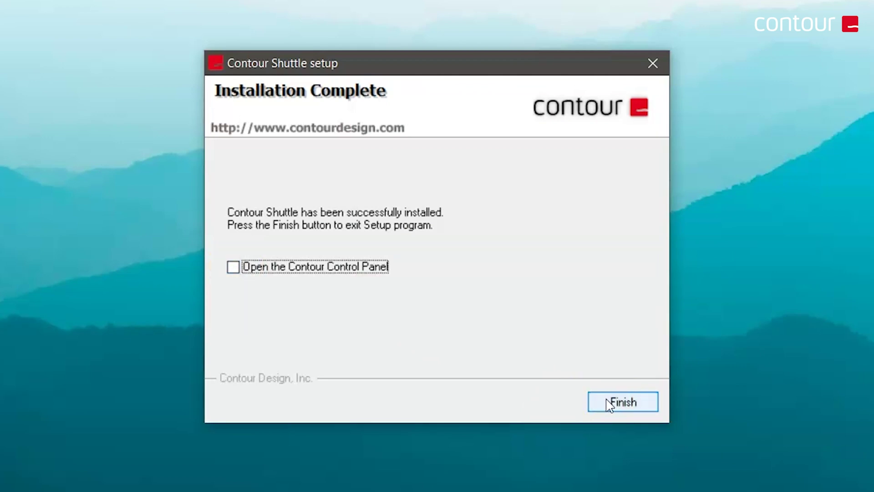
pyautogui.click(232, 269)
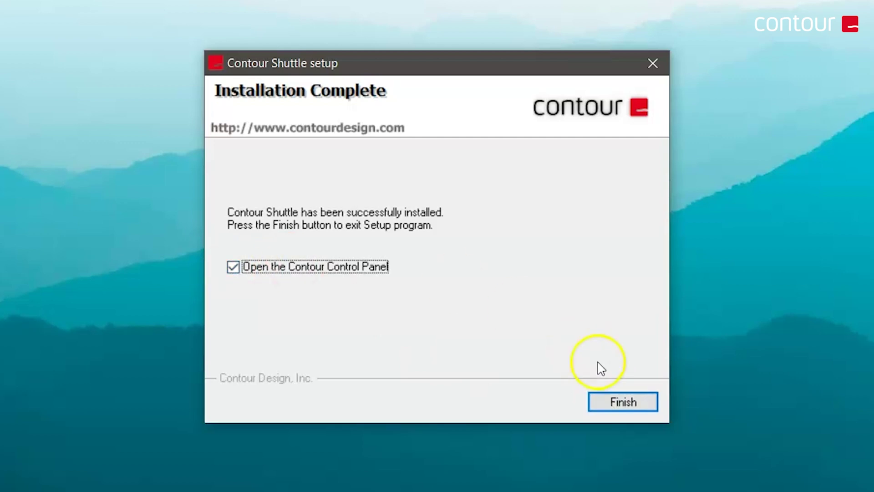
# Finish setup so the Shuttle Device Configuration window opens on Global Settings
pyautogui.click(623, 402)
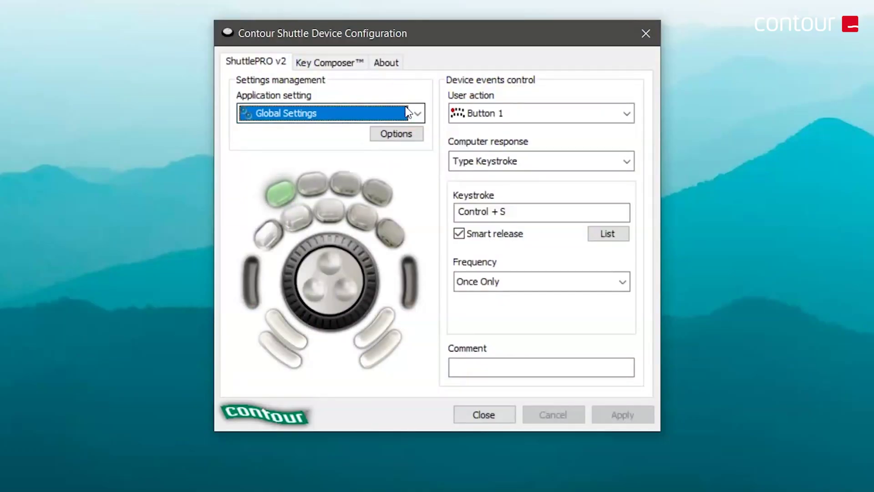
pyautogui.click(406, 111)
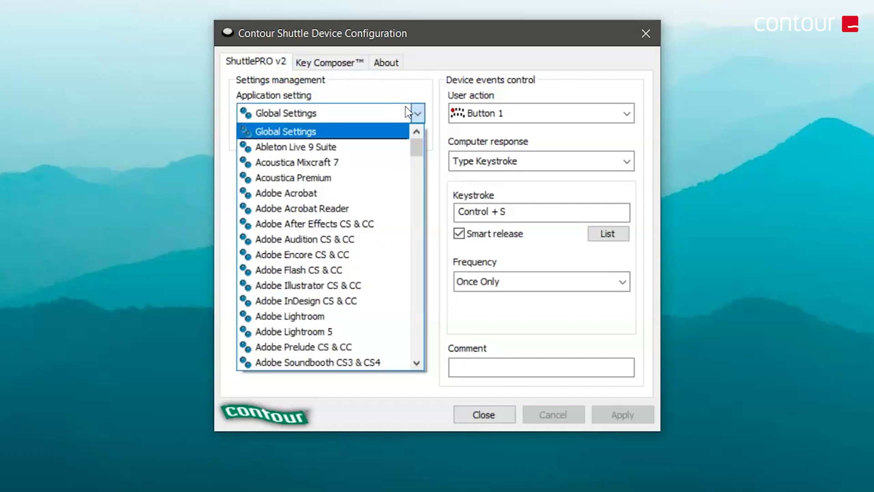
pyautogui.moveTo(416, 147)
pyautogui.mouseDown()
pyautogui.moveTo(414, 238)
pyautogui.moveTo(414, 143)
pyautogui.mouseUp()
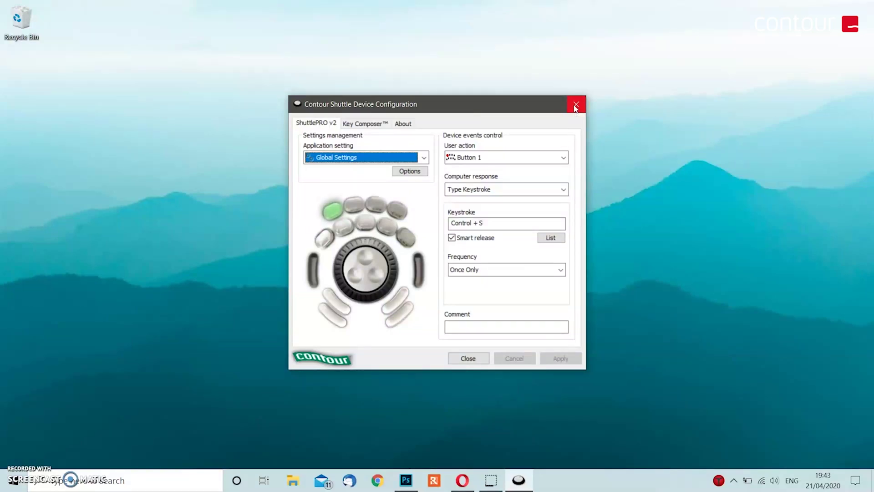
# Close the configuration window and pin the Shuttle icon to the visible taskbar tray
pyautogui.click(575, 105)
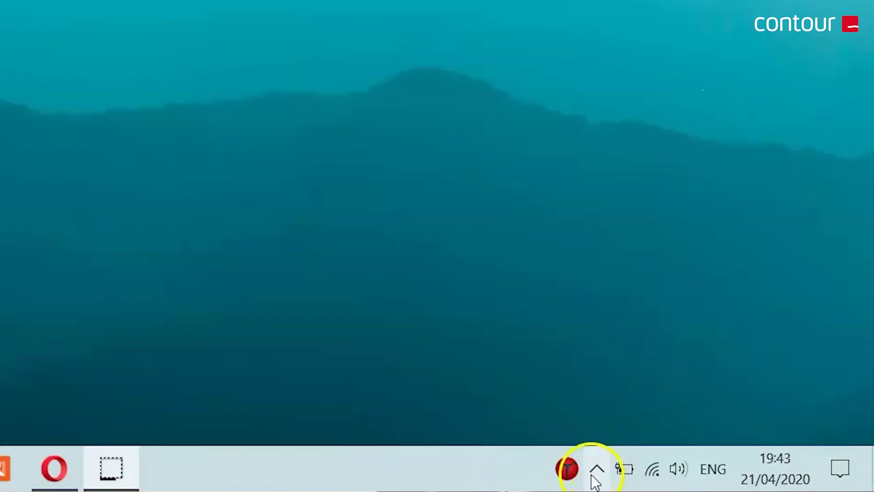
pyautogui.click(733, 480)
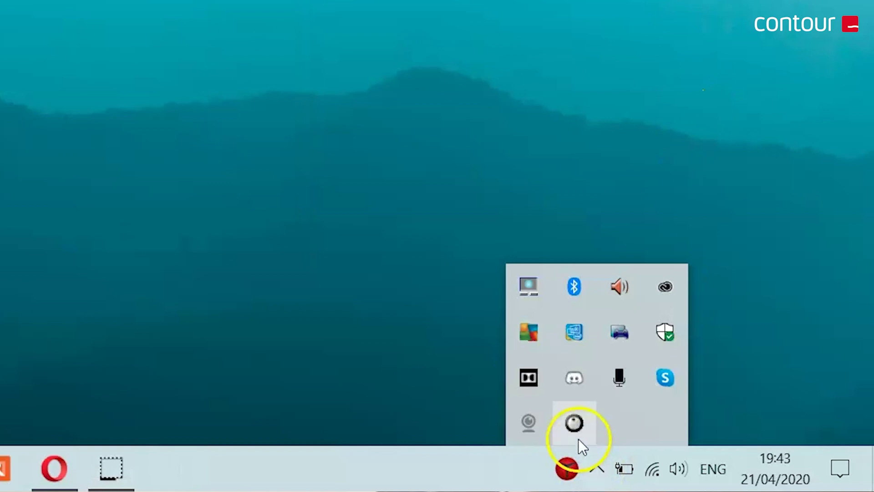
pyautogui.moveTo(569, 418)
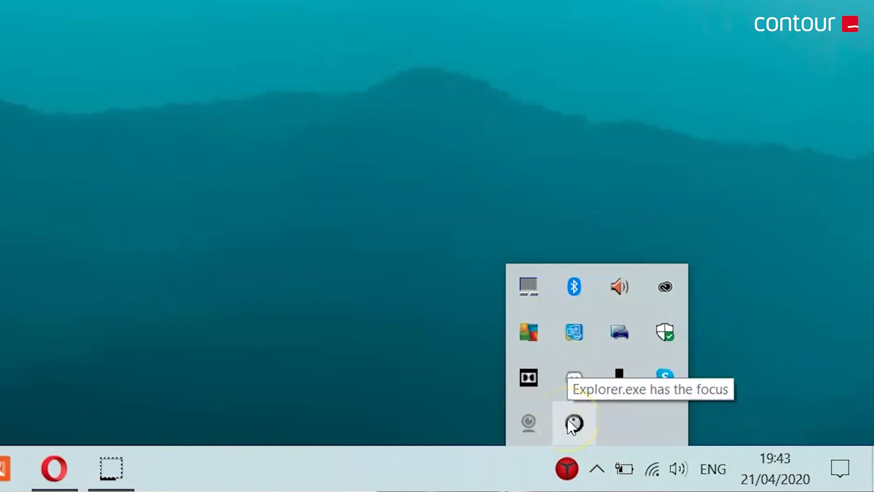
pyautogui.click(572, 424)
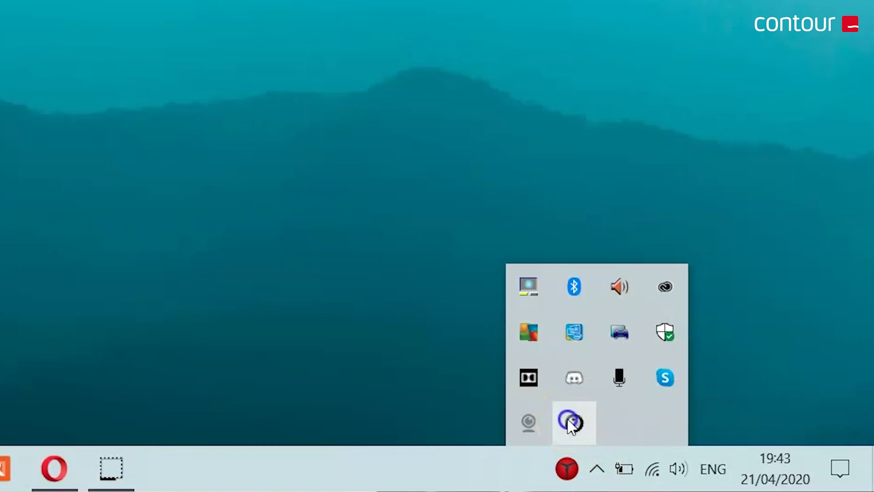
pyautogui.moveTo(568, 421); pyautogui.dragTo(595, 469)
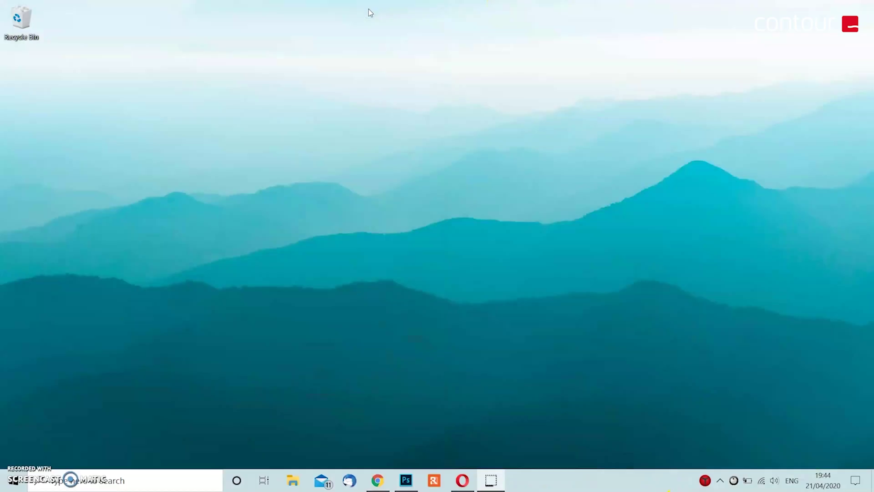
# Restore the Chrome and Photoshop windows and check the Shuttle tray icon's status
pyautogui.click(377, 481)
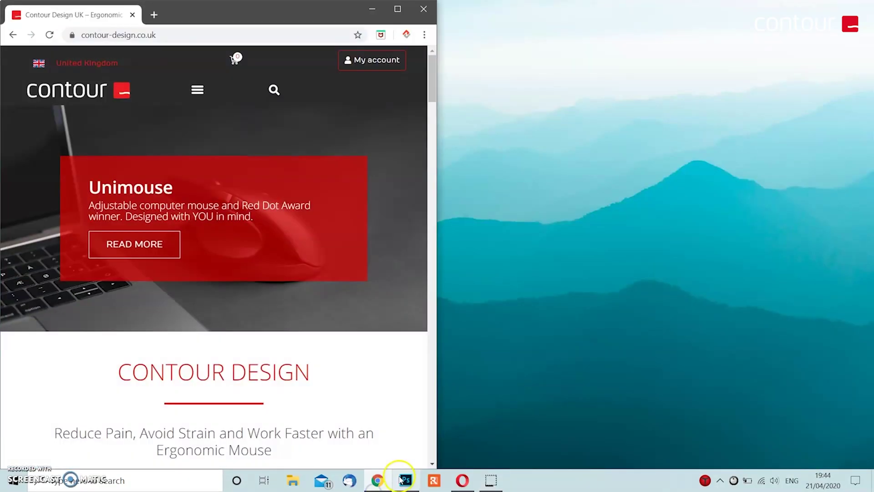
pyautogui.click(406, 480)
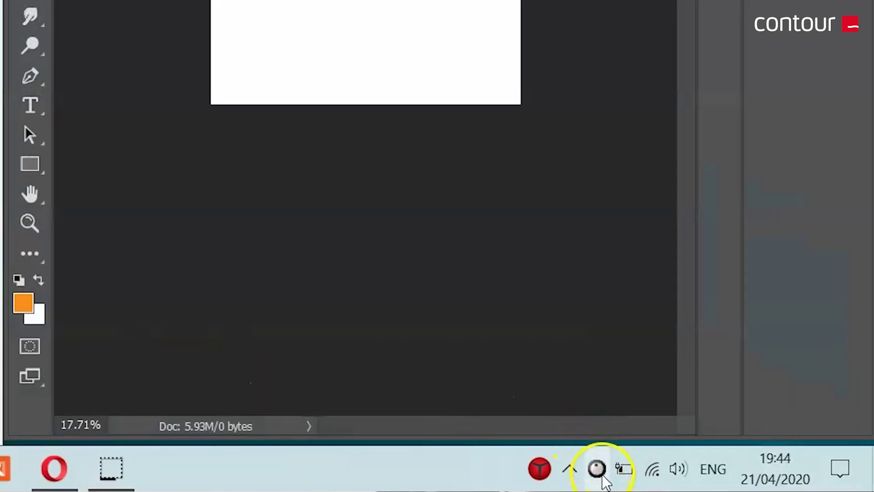
pyautogui.moveTo(602, 475)
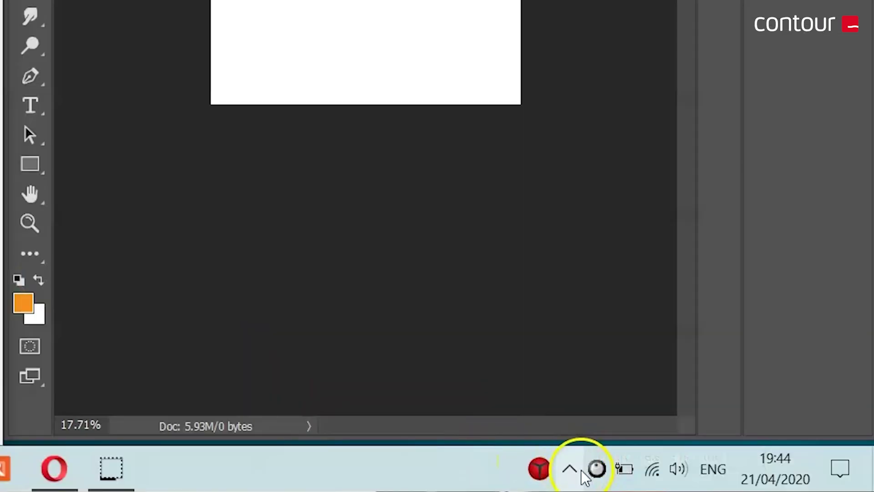
pyautogui.moveTo(594, 473)
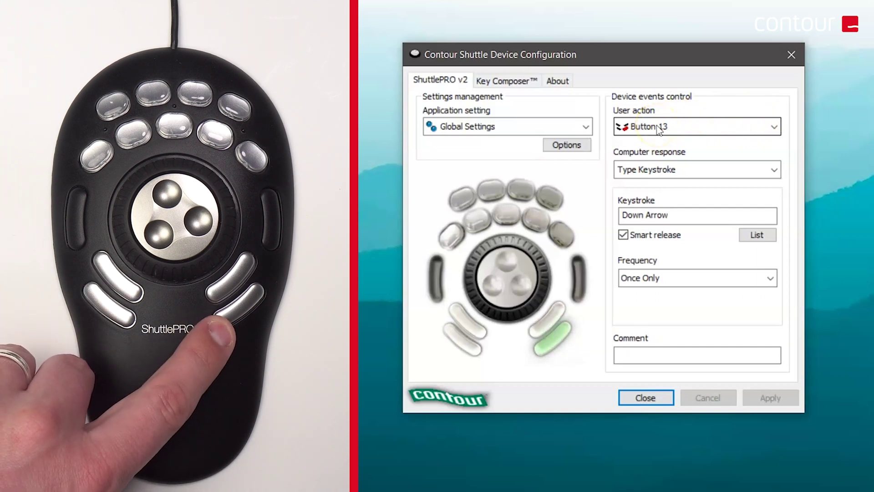
# Make Button 13 type keystroke A with Once Only frequency
pyautogui.click(678, 170)
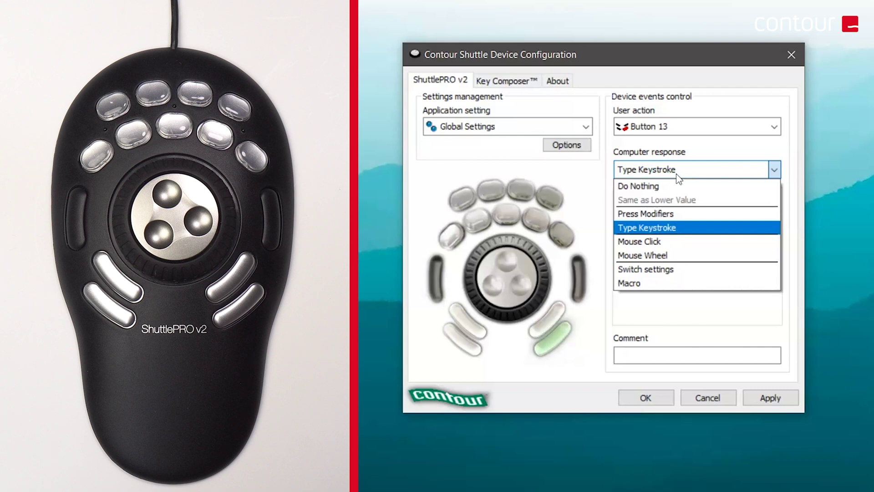
pyautogui.click(678, 177)
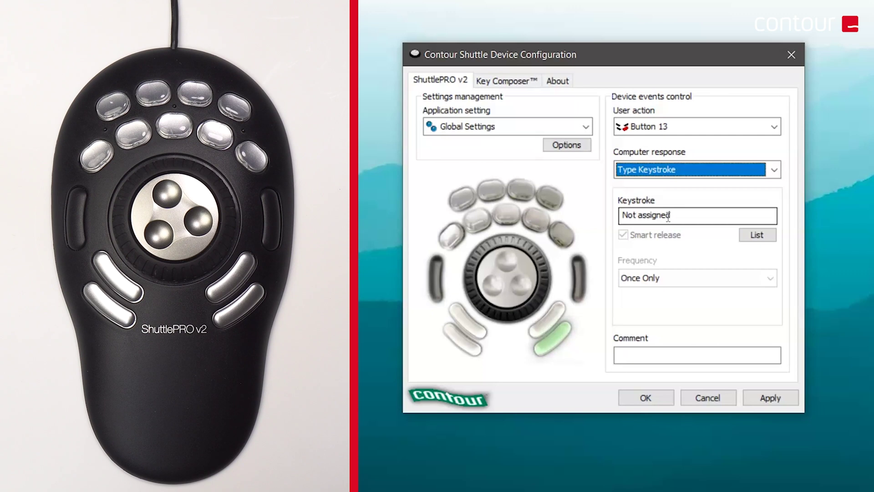
pyautogui.click(668, 217)
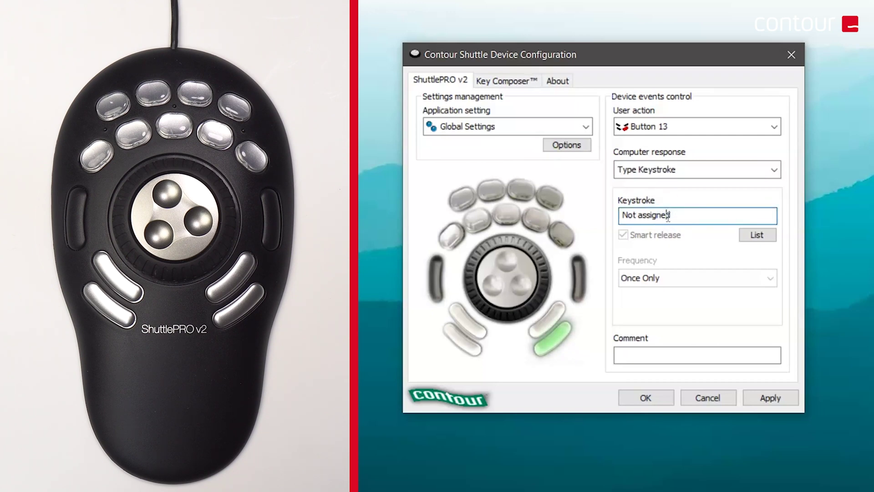
pyautogui.press('a')
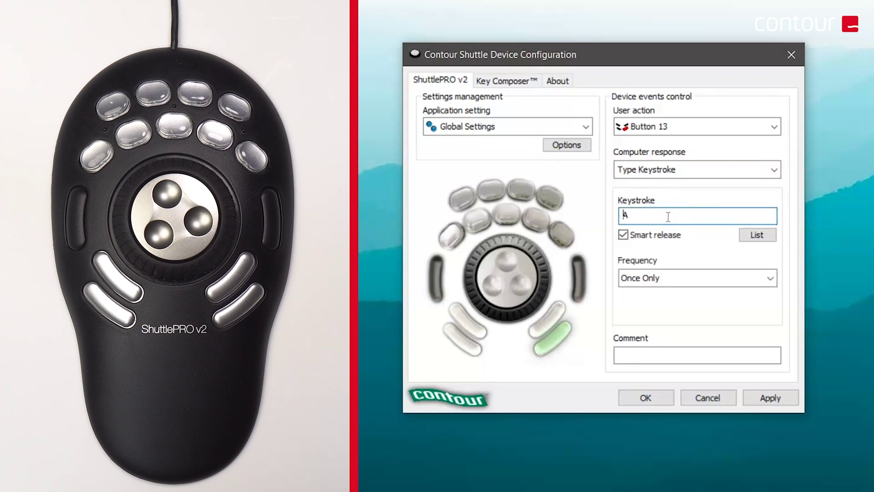
pyautogui.click(755, 280)
pyautogui.click(755, 280)
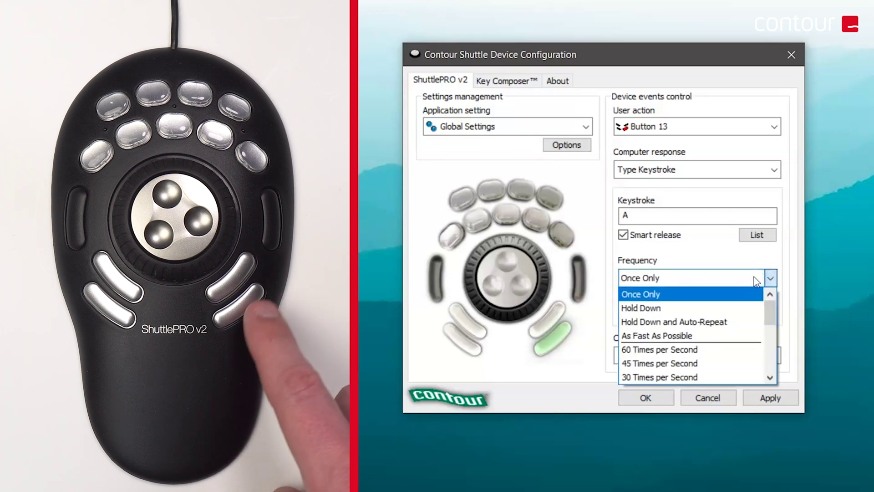
pyautogui.click(756, 279)
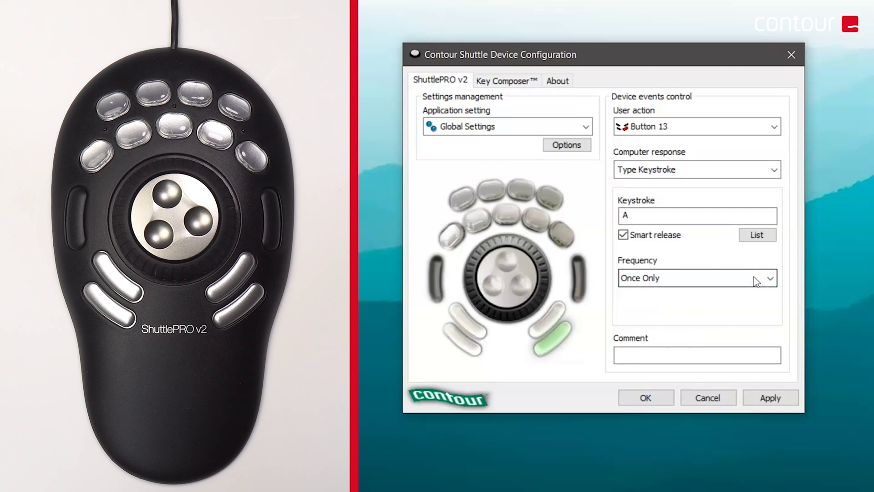
pyautogui.click(755, 280)
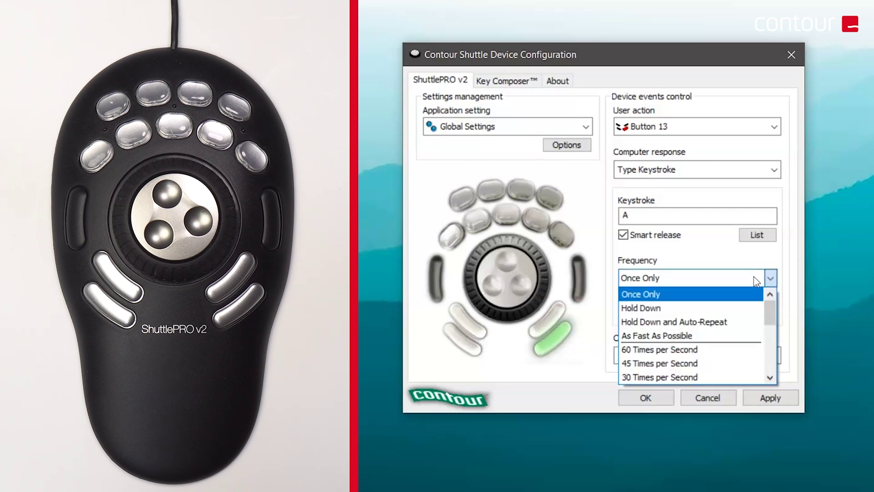